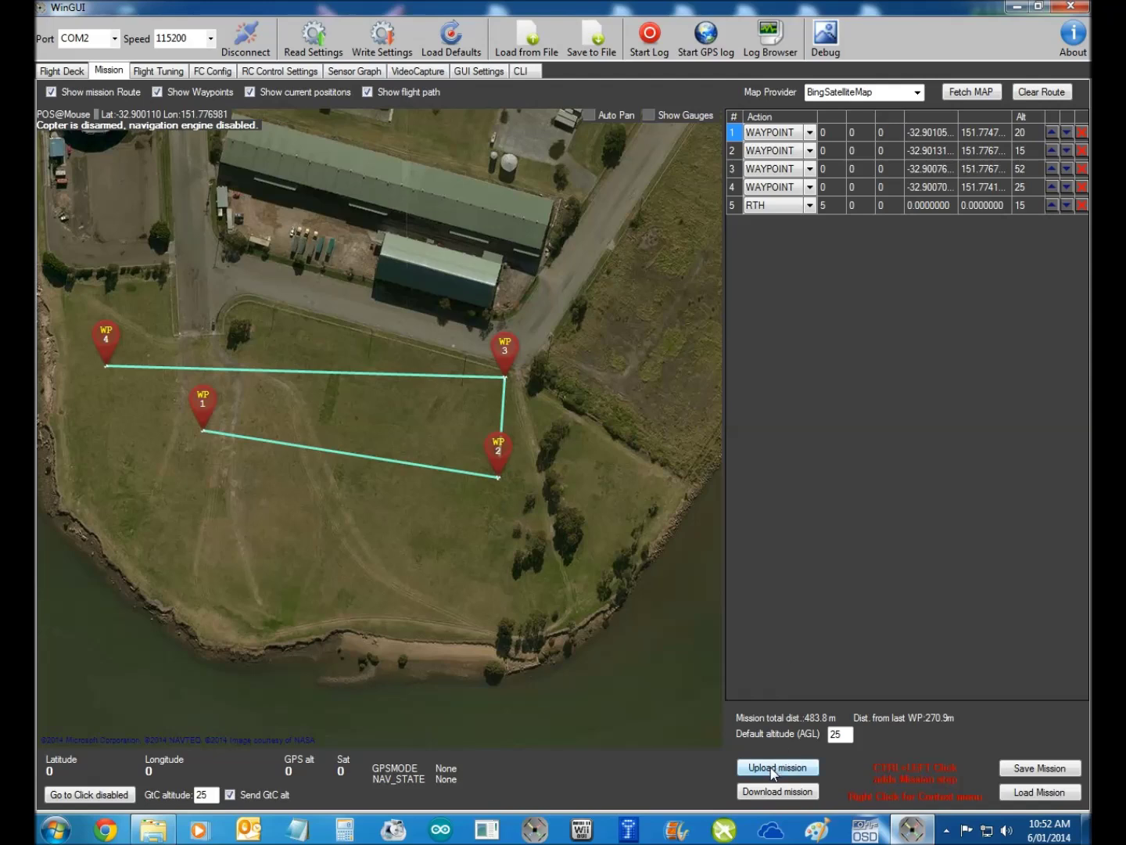
# Step: Move waypoints 1 and 2 further south on the map and shift waypoint 3 southwest to reshape the mission route
pyautogui.click(740, 474)
pyautogui.moveTo(496, 465); pyautogui.dragTo(525, 547)
pyautogui.moveTo(198, 389); pyautogui.dragTo(159, 471)
pyautogui.moveTo(504, 382); pyautogui.dragTo(422, 434)
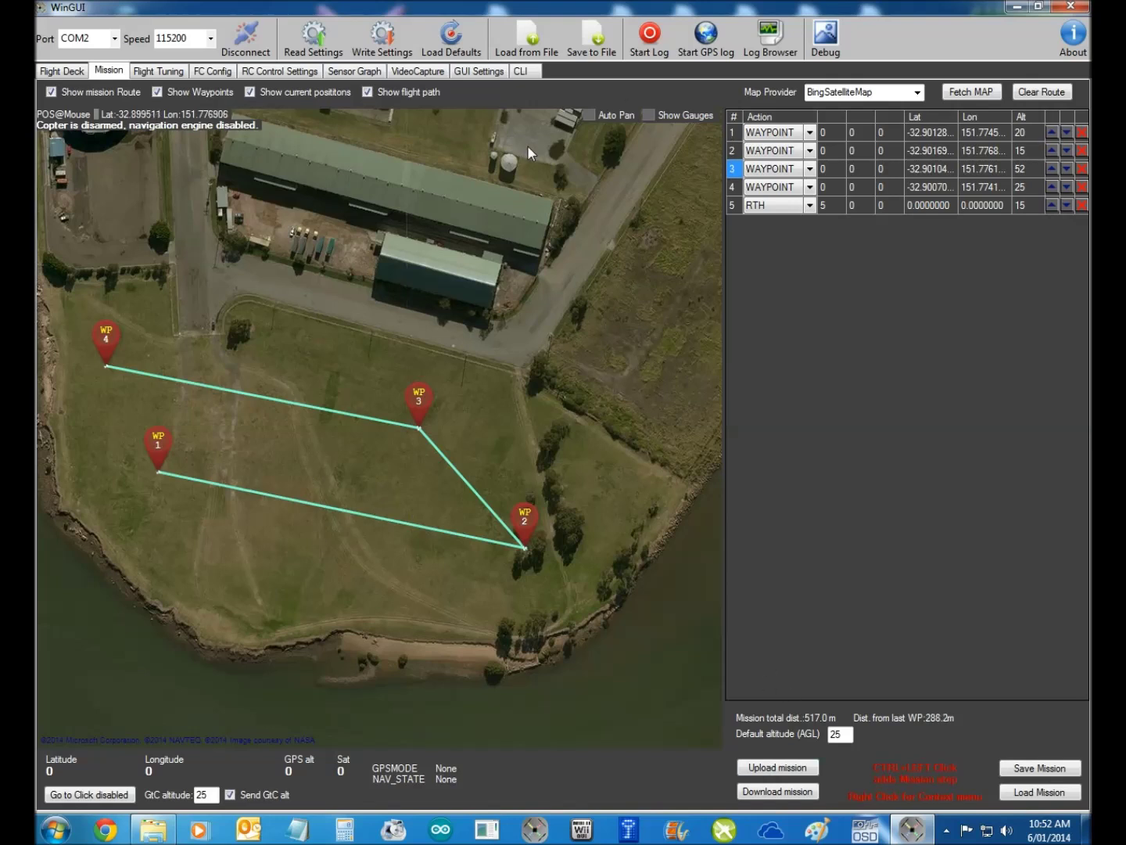
# Step: Show the instrument gauges over the mission map and hide them again
pyautogui.click(649, 116)
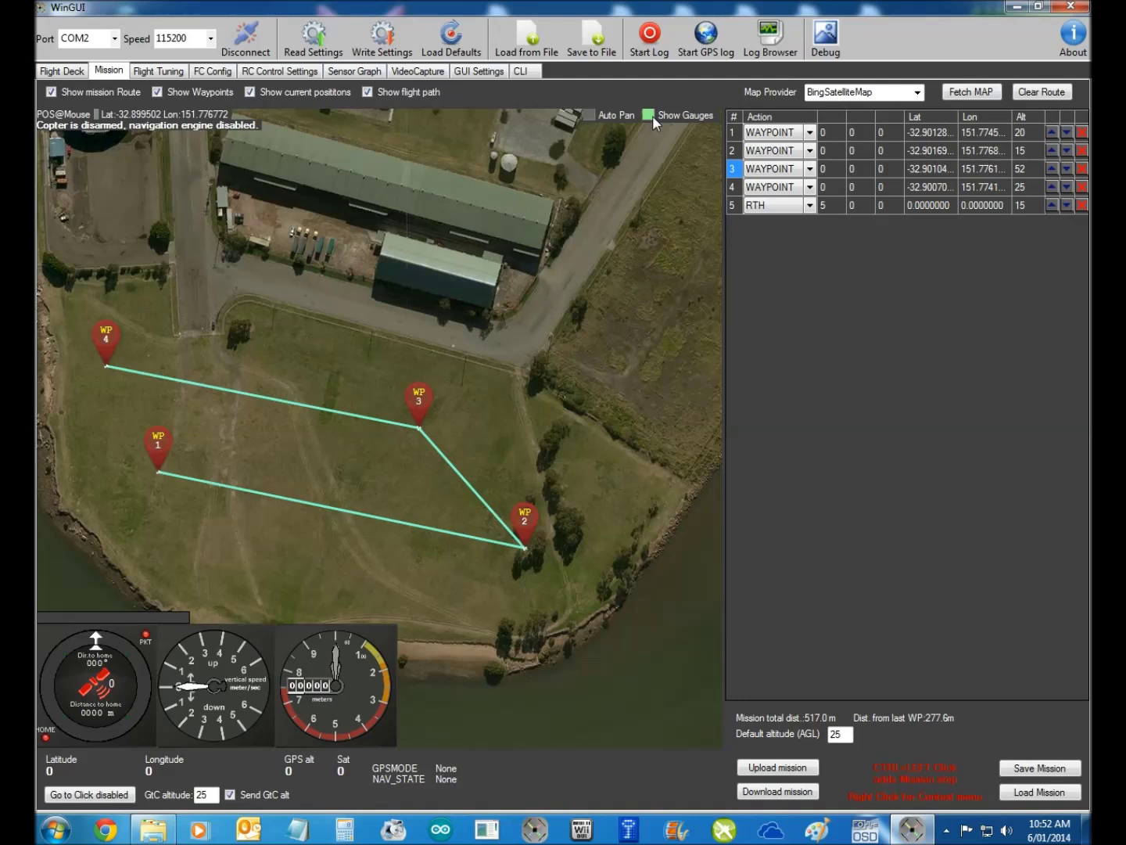
pyautogui.click(652, 117)
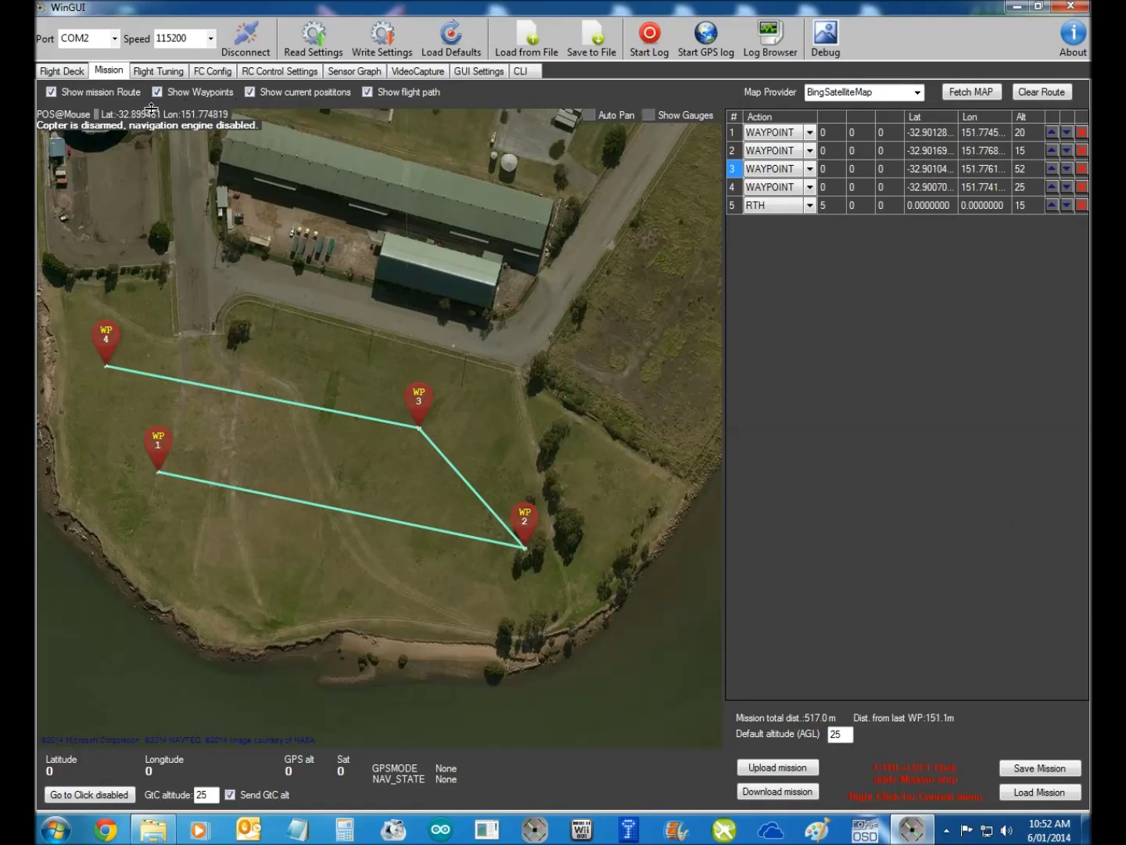
# Step: Check the available refresh rates on the Flight Deck and return to the mission map
pyautogui.click(69, 72)
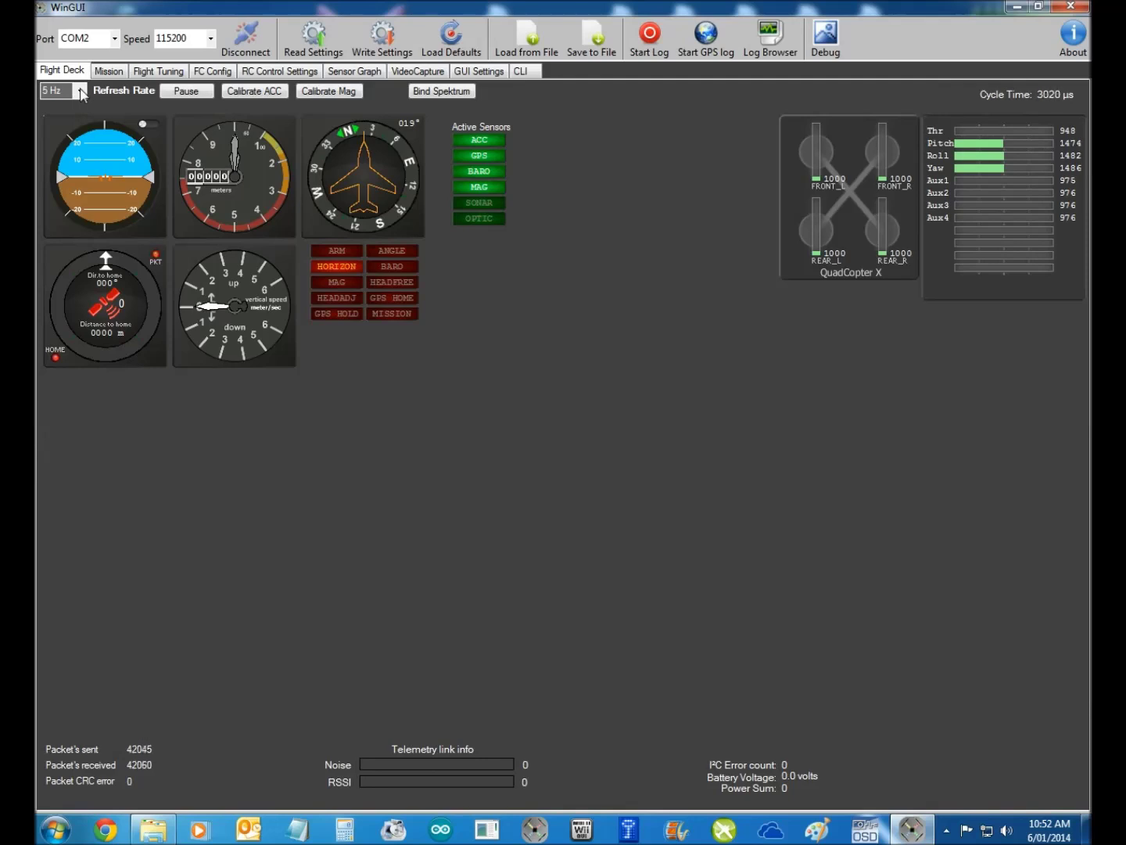
pyautogui.click(81, 92)
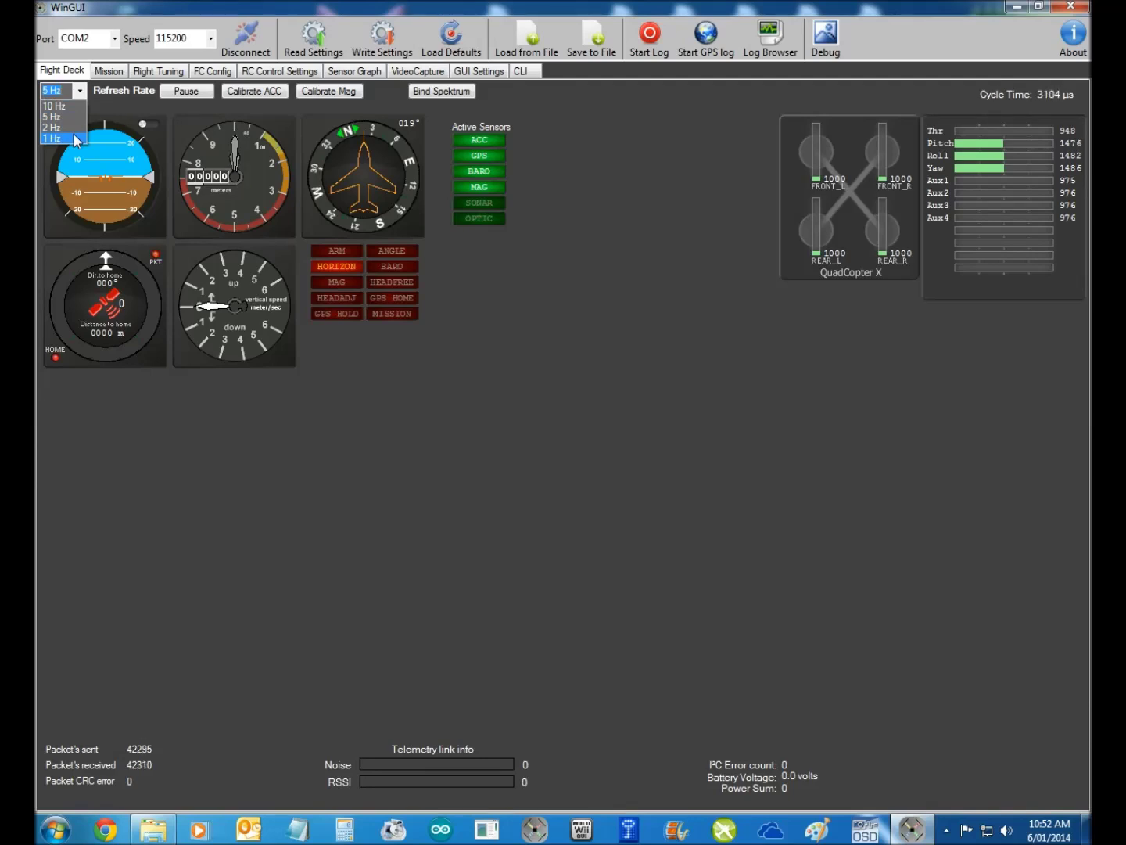
pyautogui.click(113, 68)
pyautogui.click(115, 71)
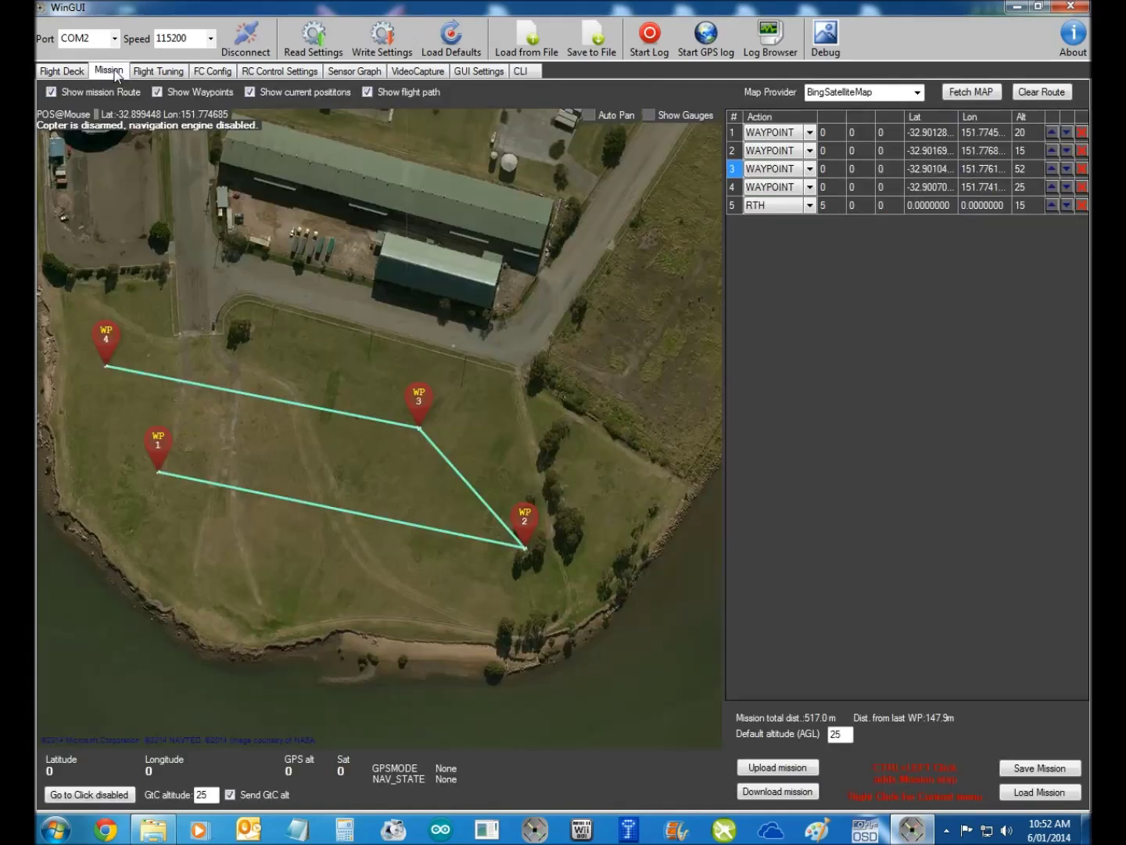
# Step: Review the RC Expo and return-to-home options in the flight tuning settings and write the settings to the flight controller
pyautogui.click(158, 70)
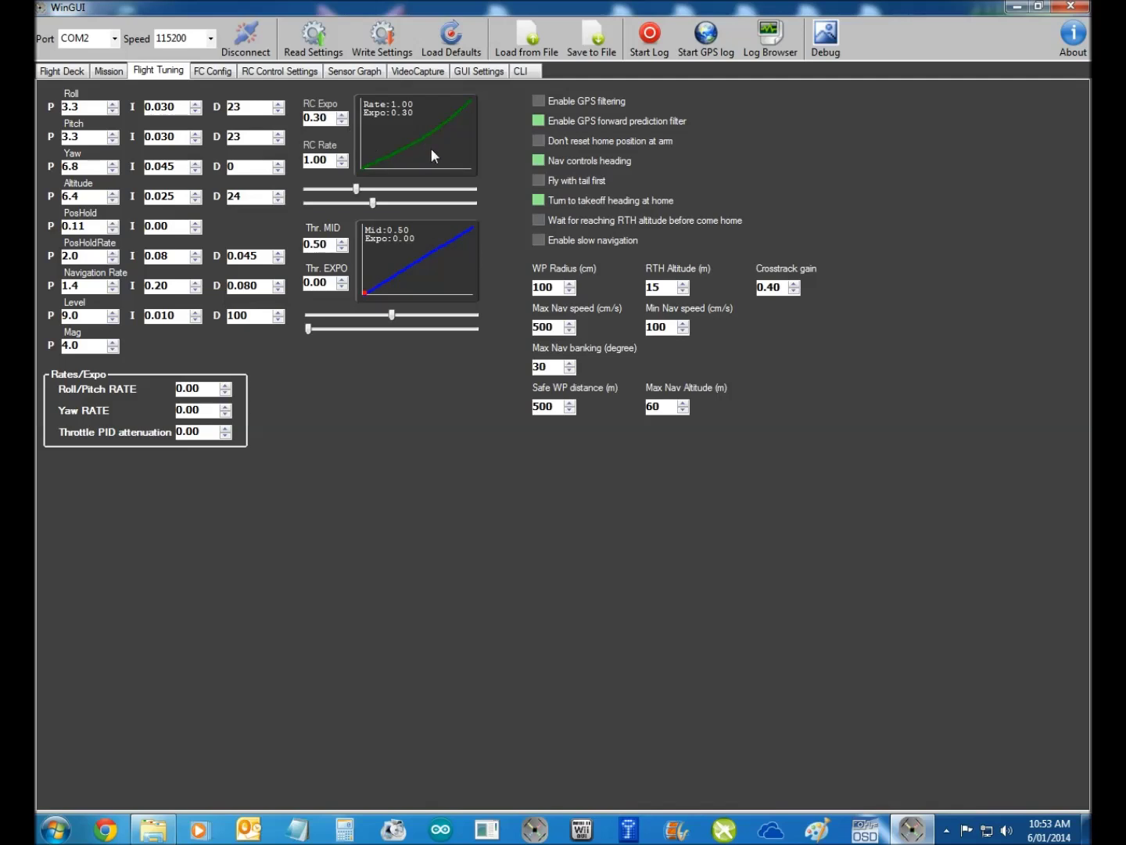
pyautogui.moveTo(357, 189)
pyautogui.mouseDown()
pyautogui.moveTo(420, 191)
pyautogui.moveTo(357, 191)
pyautogui.mouseUp()
pyautogui.click(342, 114)
pyautogui.click(540, 222)
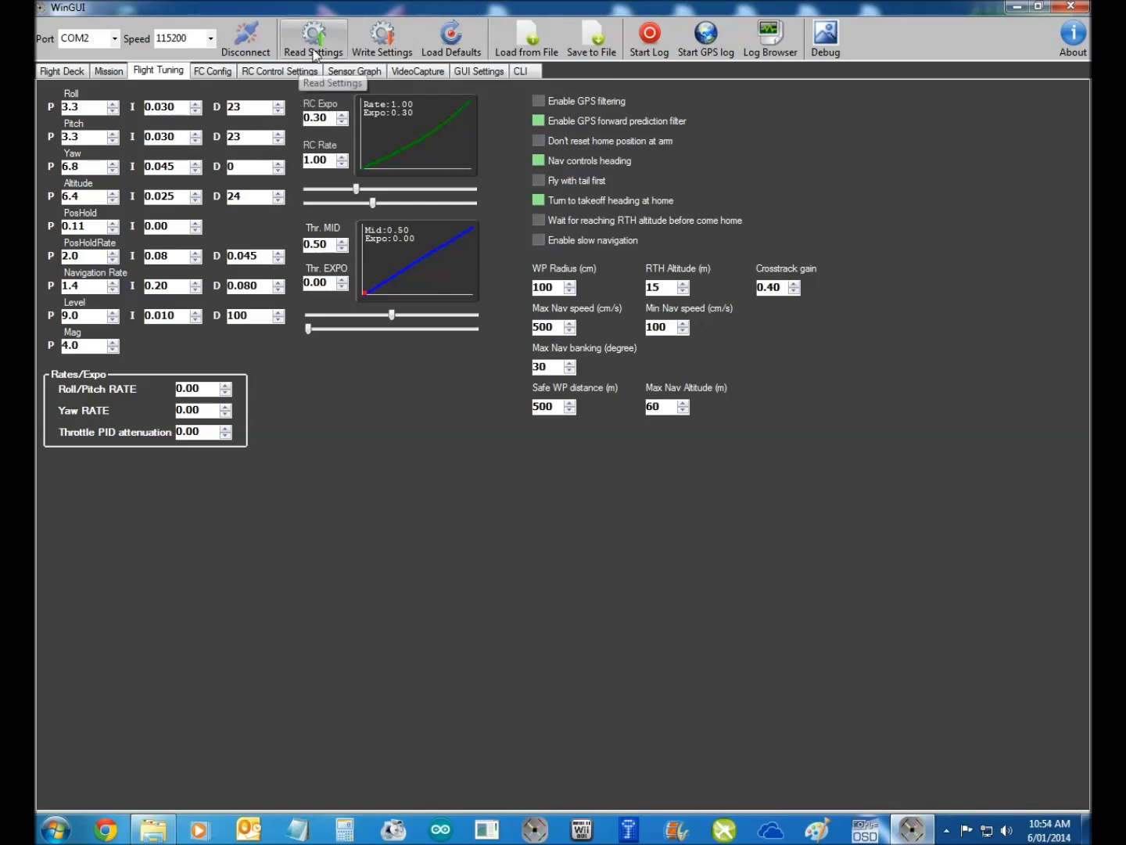
pyautogui.click(379, 47)
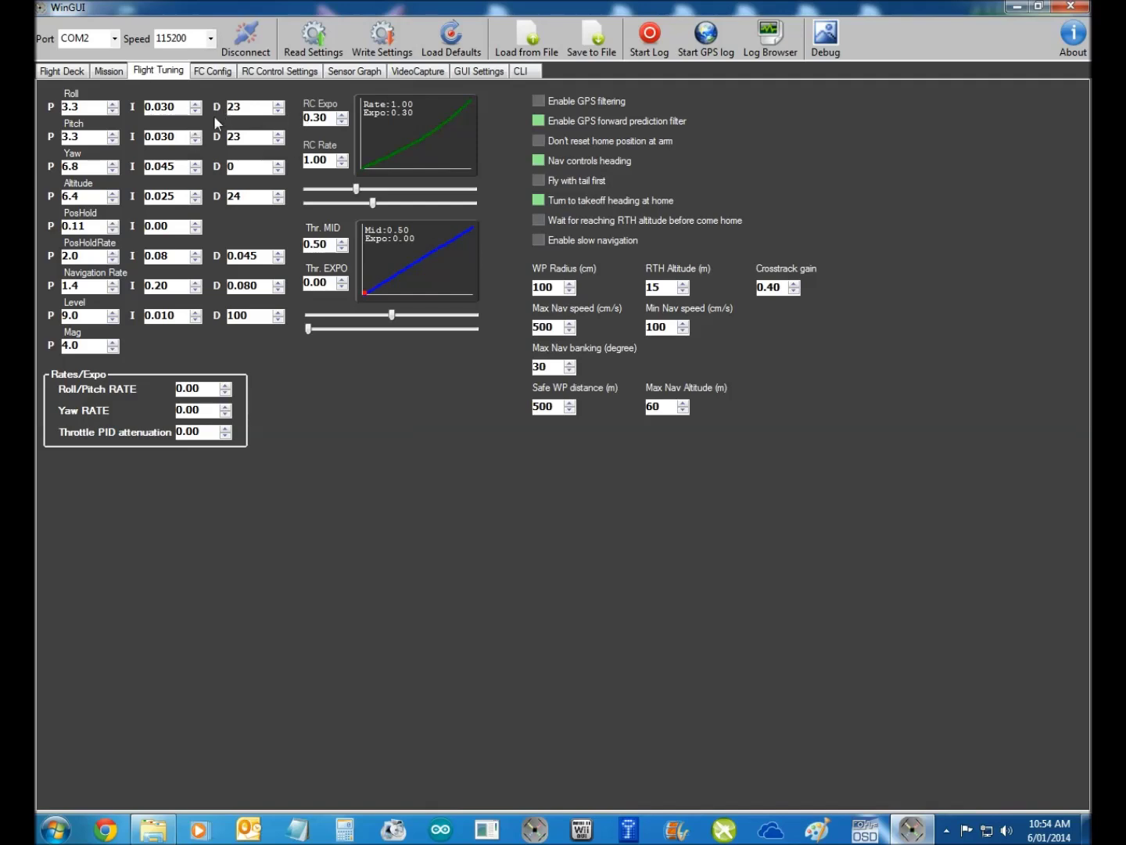
# Step: Review the flight controller configuration and the HORIZON switch assignments in the RC control settings, and write the settings to the controller
pyautogui.click(216, 74)
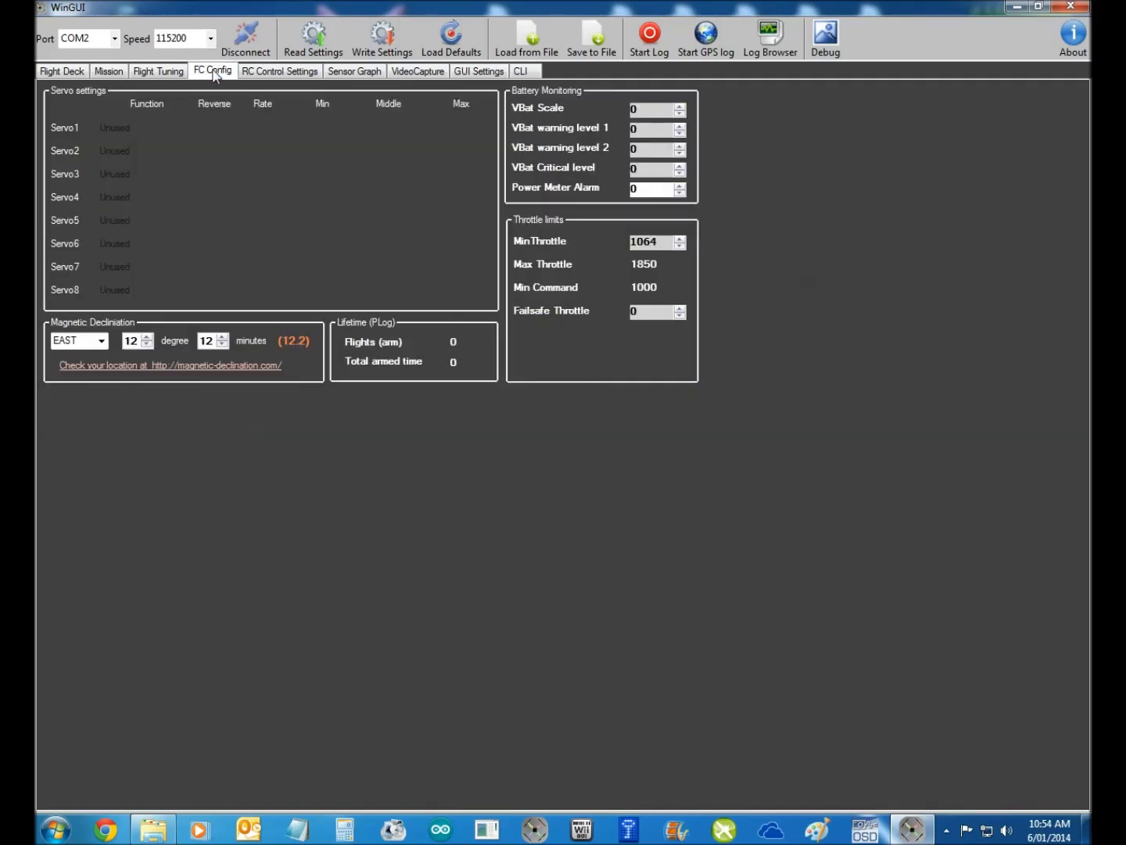
pyautogui.click(285, 70)
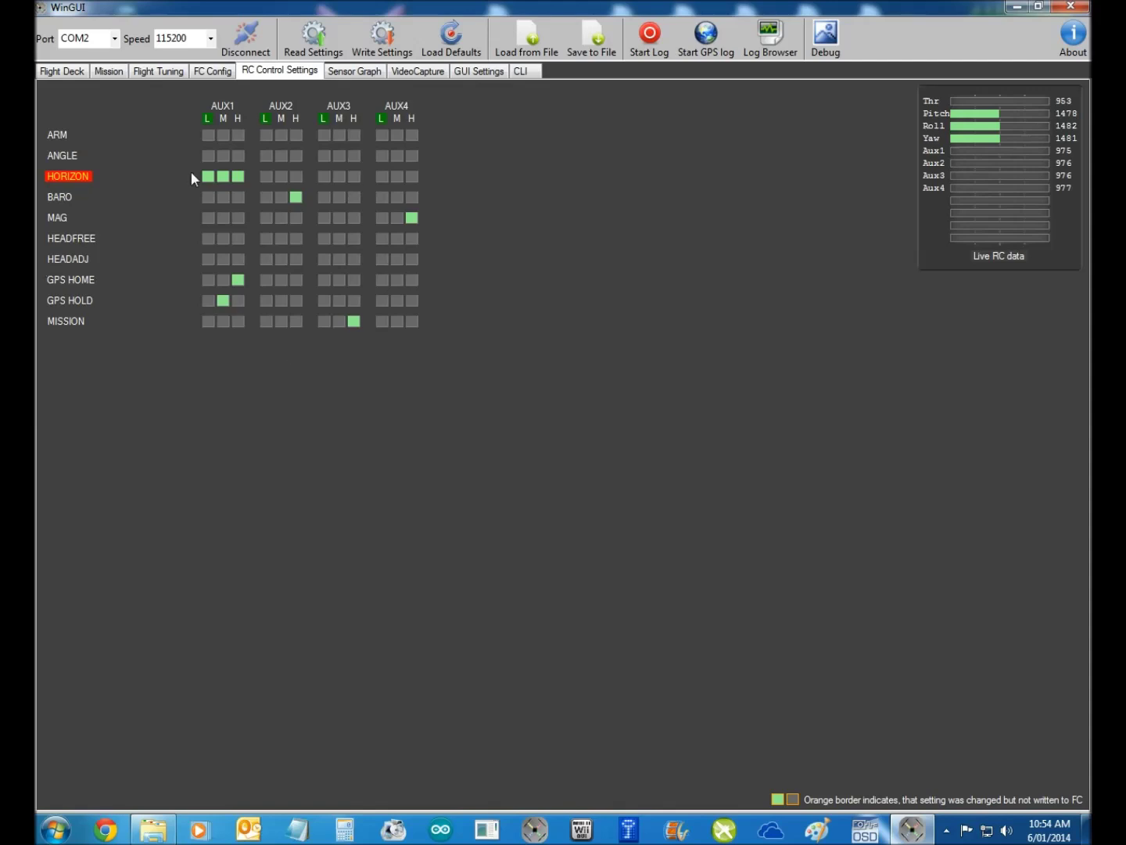
pyautogui.click(280, 178)
pyautogui.click(266, 177)
pyautogui.click(207, 173)
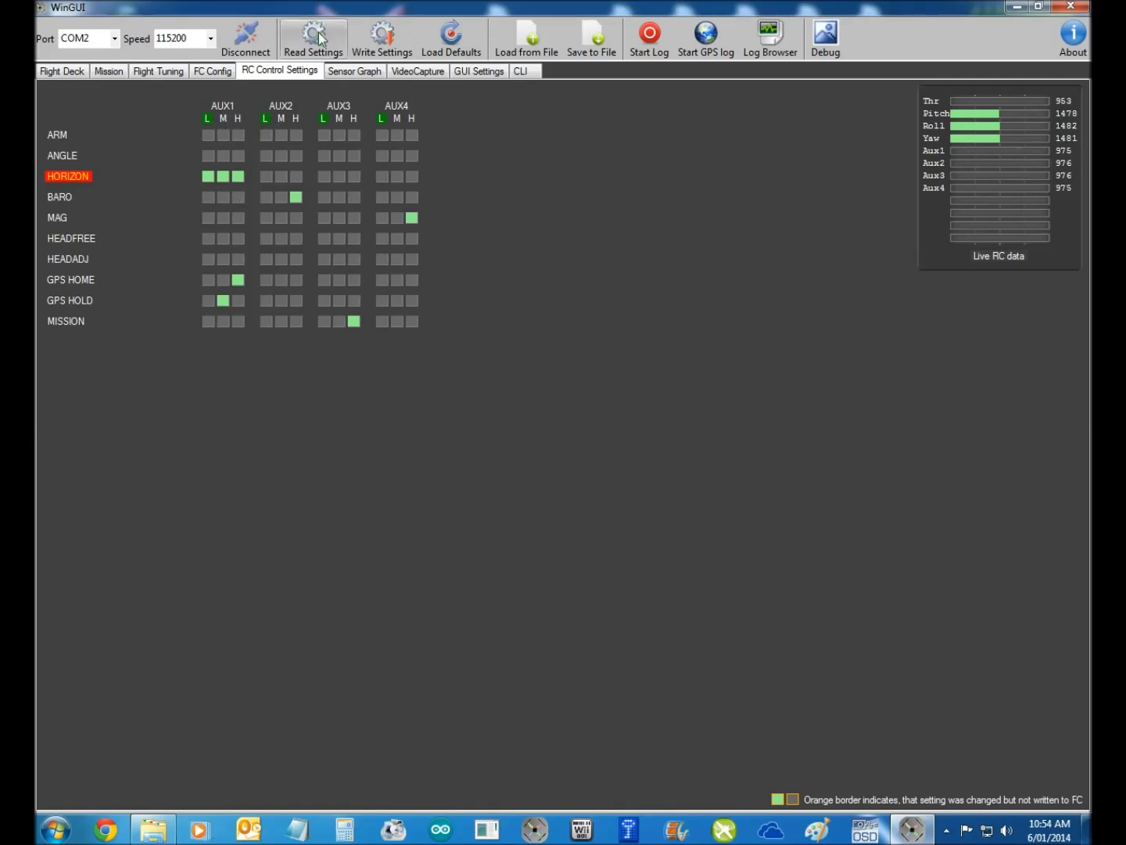
pyautogui.click(385, 43)
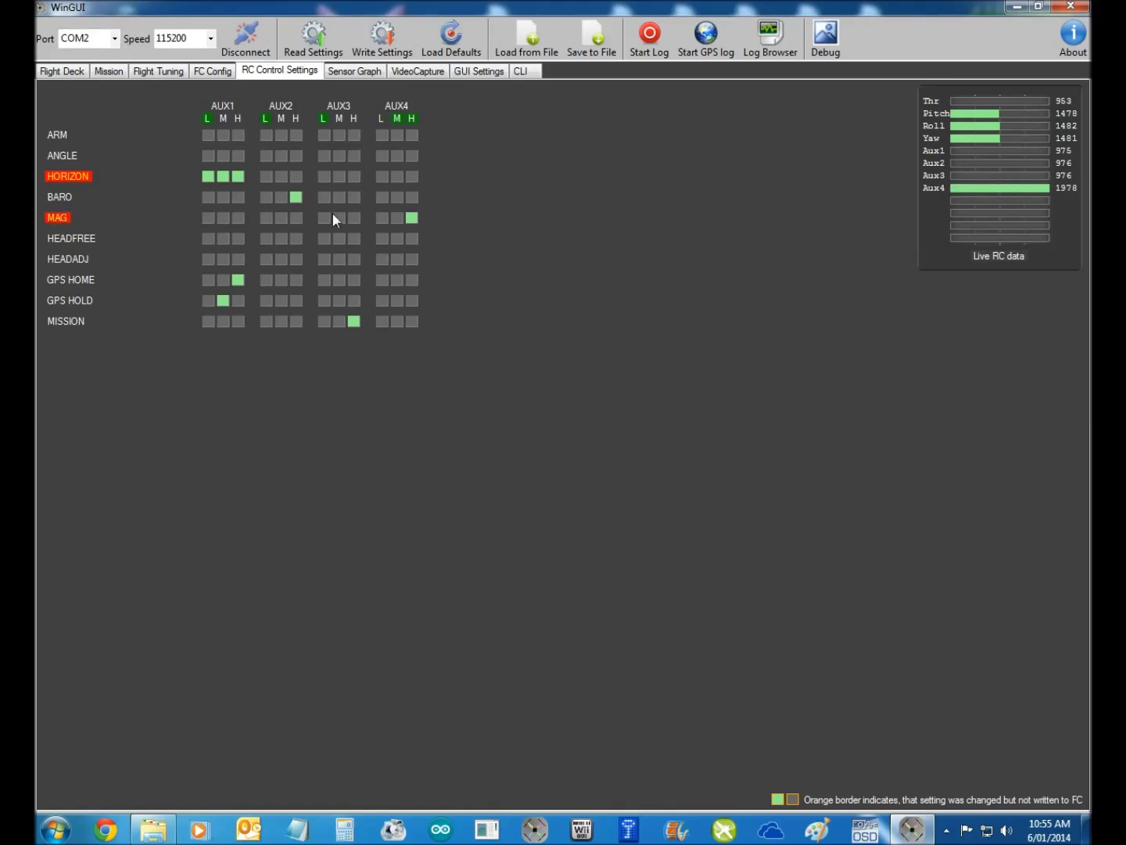
# Step: Turn MAG's AUX4 high assignment off and back on, and write the RC control settings to the flight controller
pyautogui.click(412, 218)
pyautogui.click(412, 217)
pyautogui.click(382, 35)
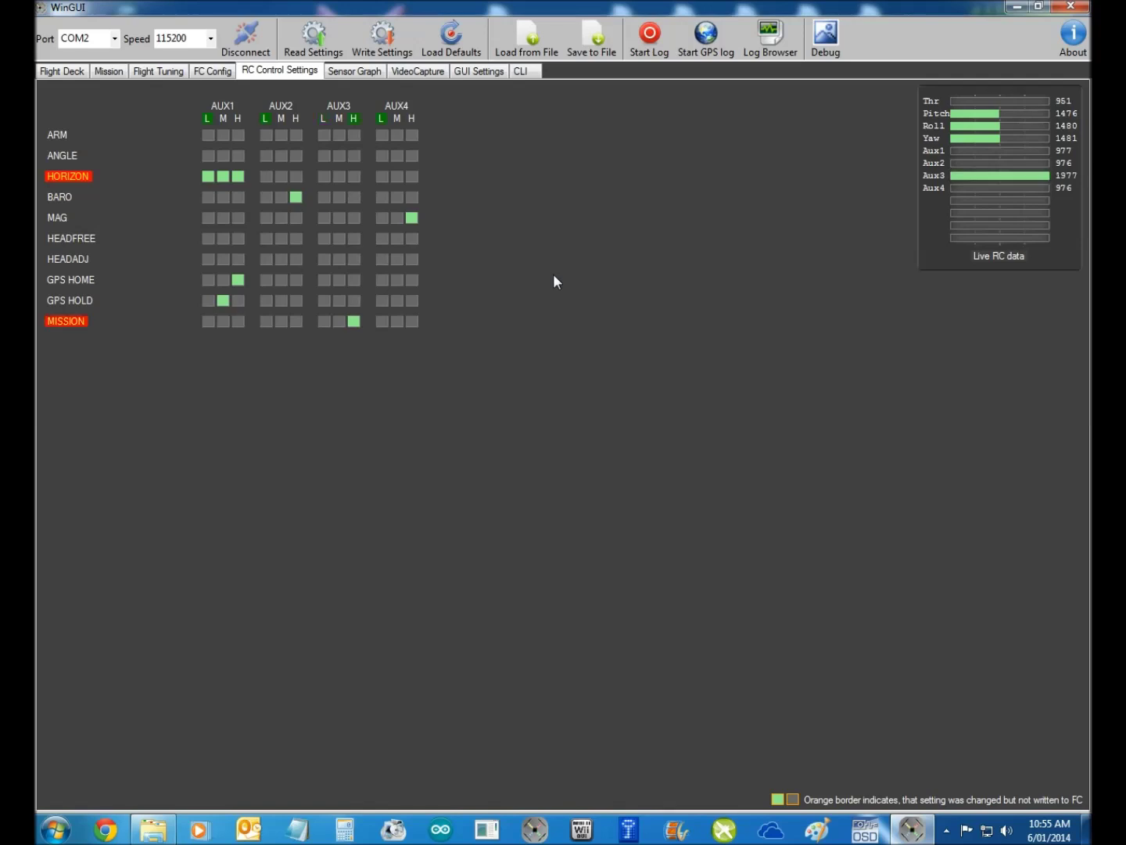
# Step: Add the magnetometer roll, pitch and yaw, altitude and heading traces to the sensor graph
pyautogui.click(349, 72)
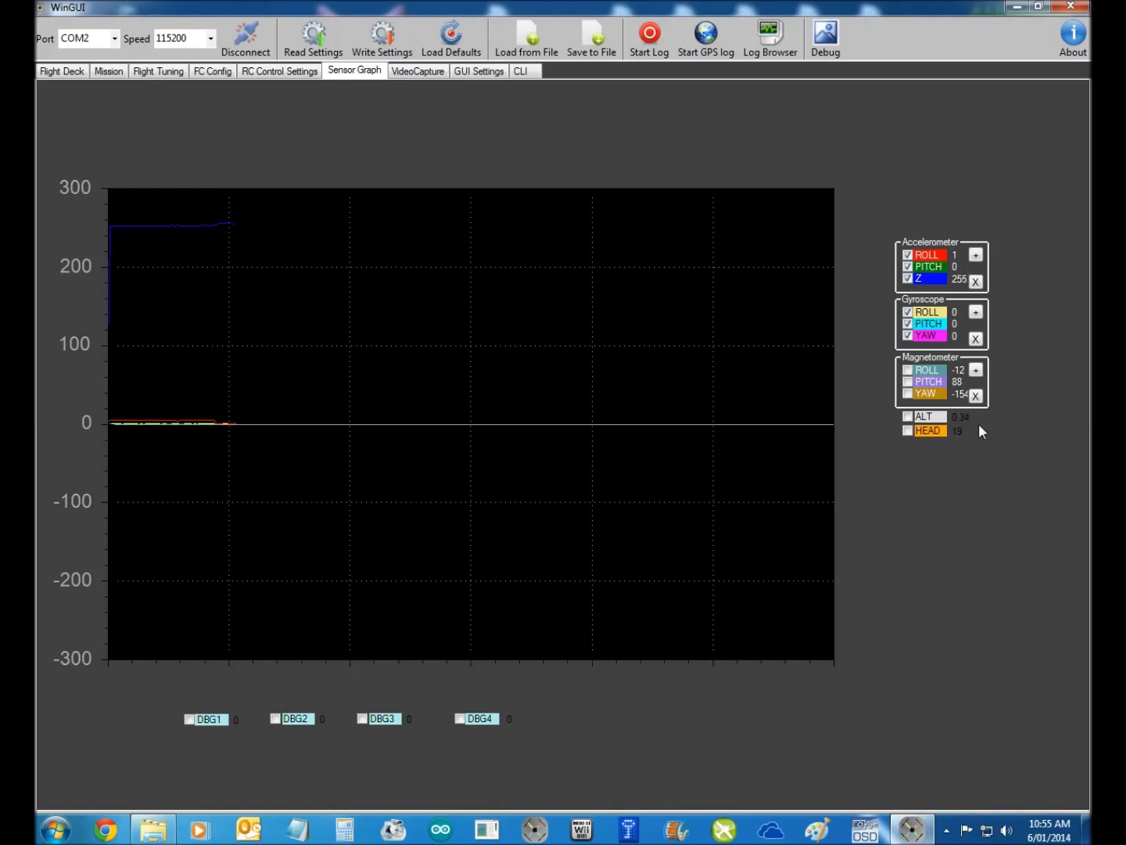
pyautogui.click(907, 381)
pyautogui.click(907, 394)
pyautogui.click(907, 369)
pyautogui.click(908, 416)
pyautogui.click(907, 431)
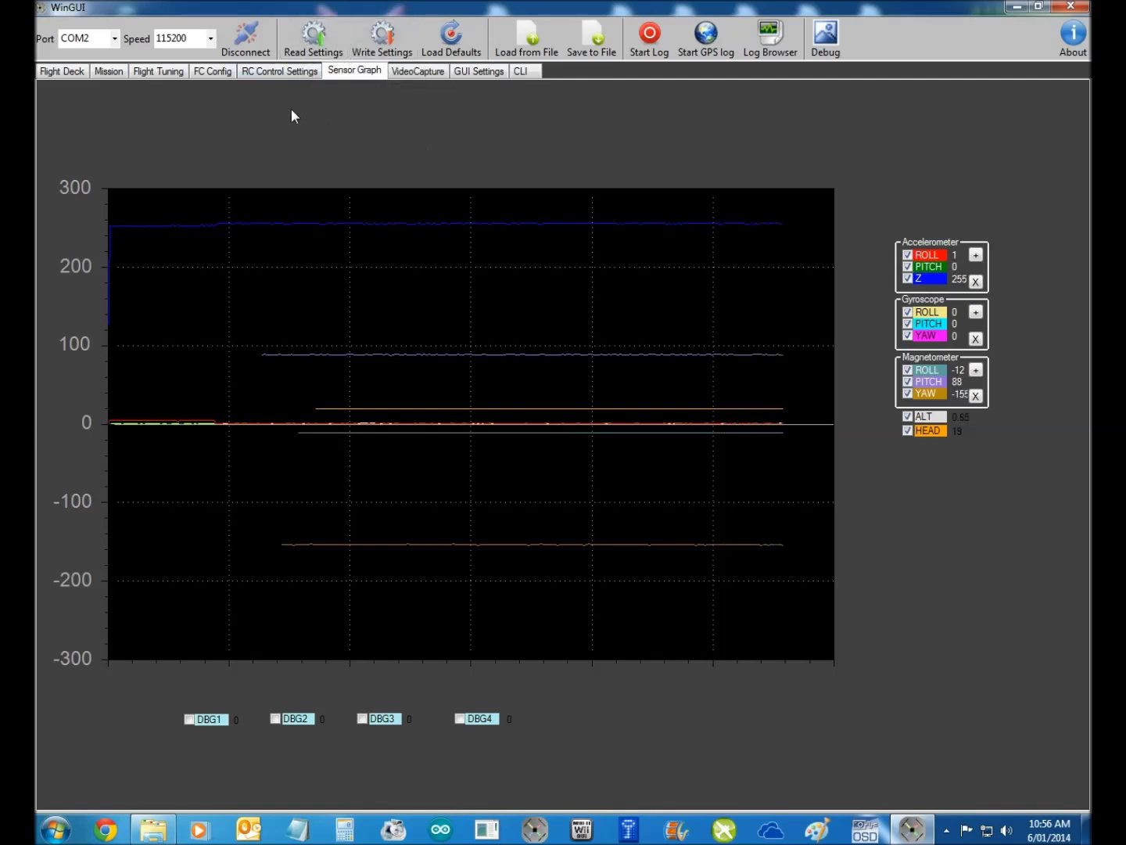
# Step: Enable the home position, tail-first, RTH altitude wait and slow navigation options in flight tuning, and reload the settings from the flight controller
pyautogui.click(60, 72)
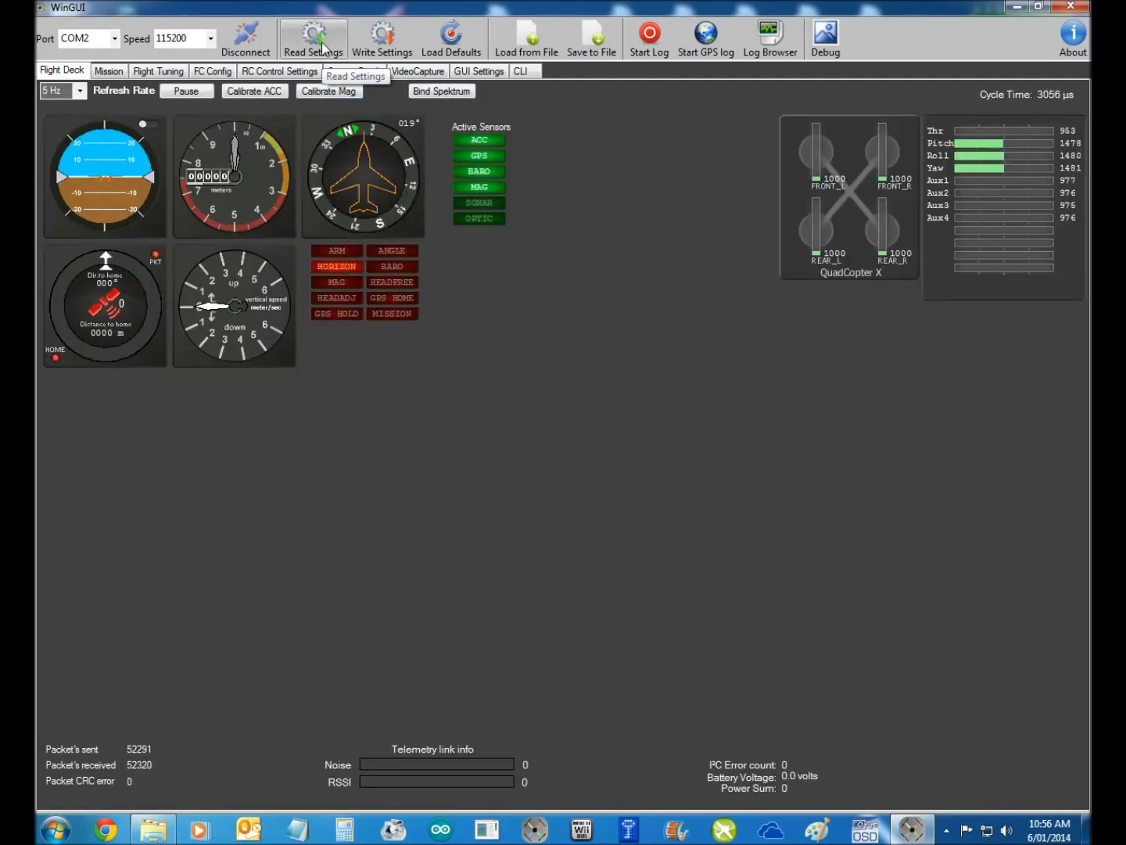
pyautogui.click(146, 74)
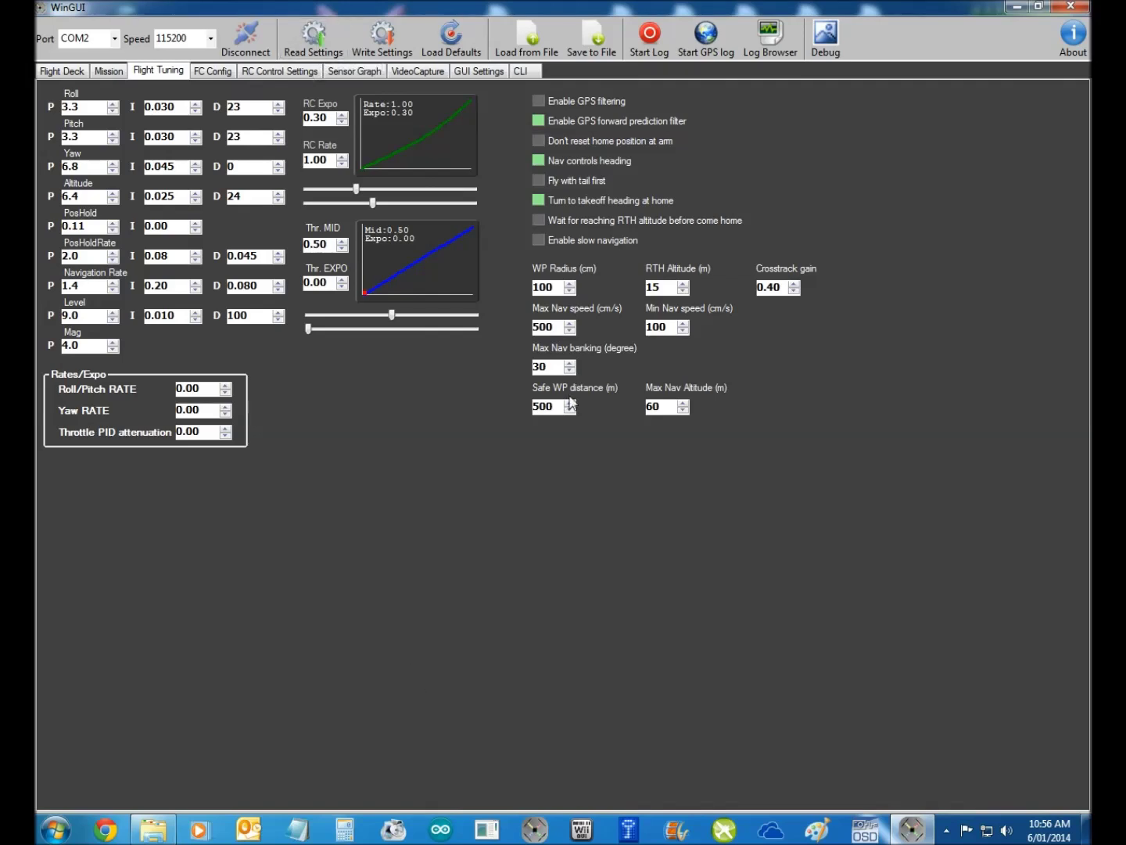
pyautogui.click(550, 182)
pyautogui.click(537, 141)
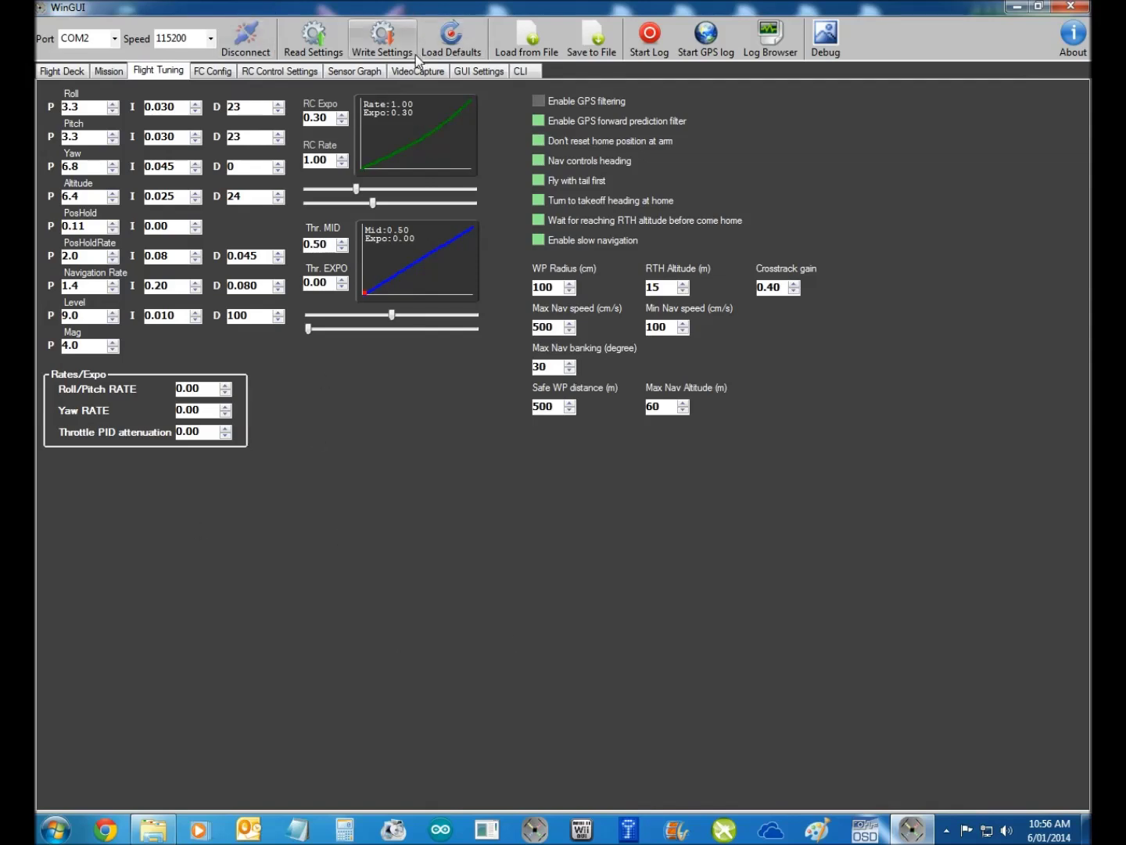
pyautogui.click(322, 49)
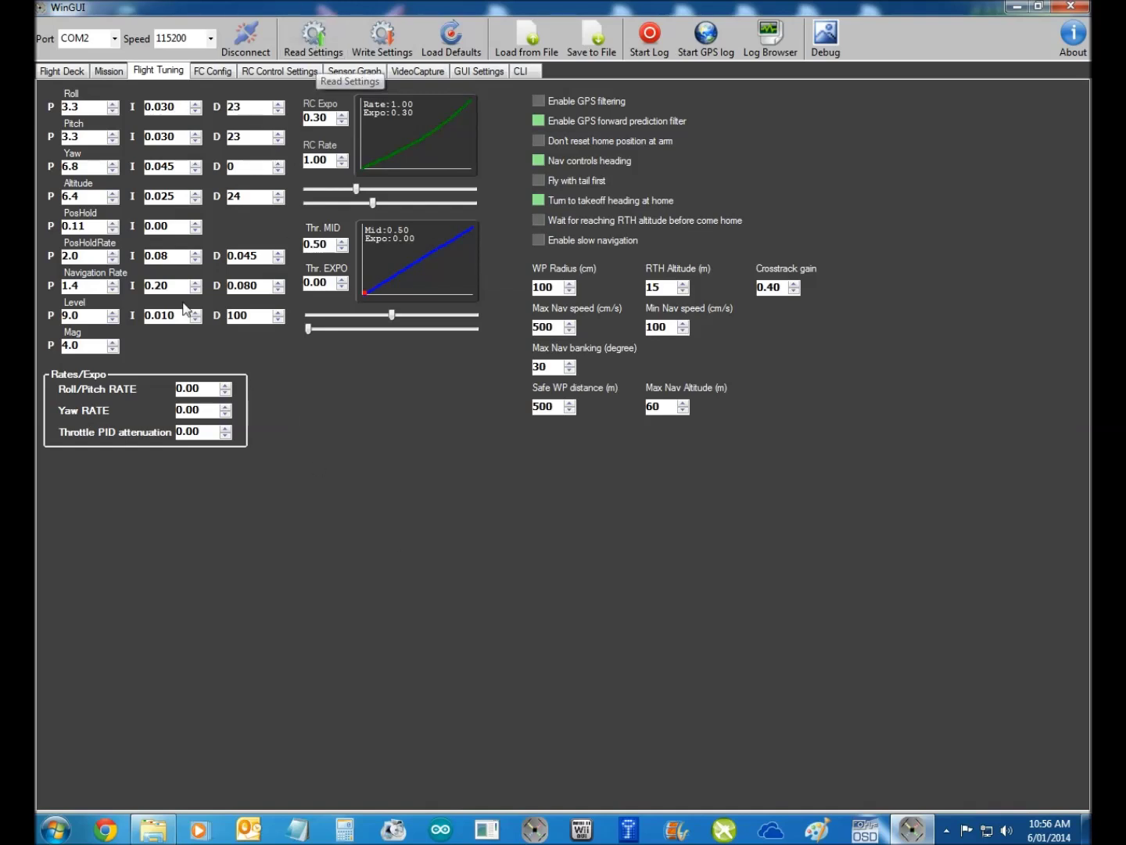
pyautogui.click(108, 72)
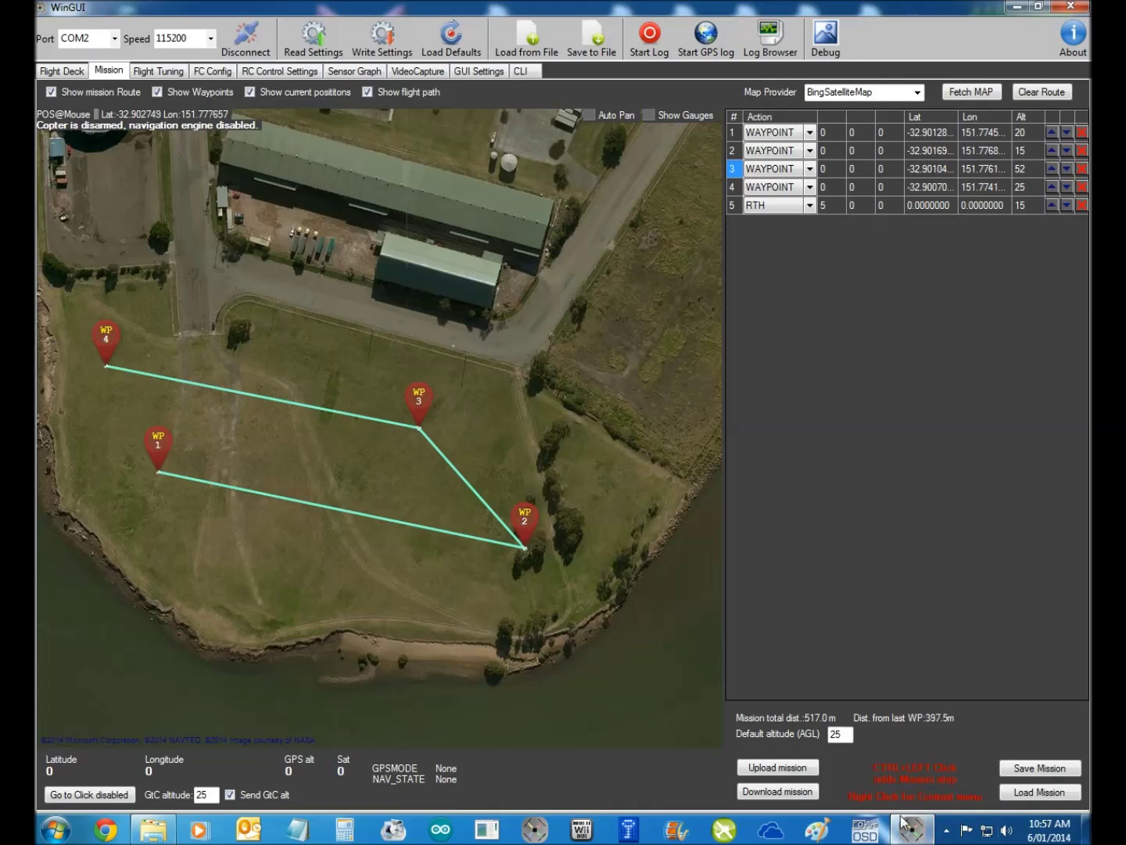
pyautogui.click(946, 831)
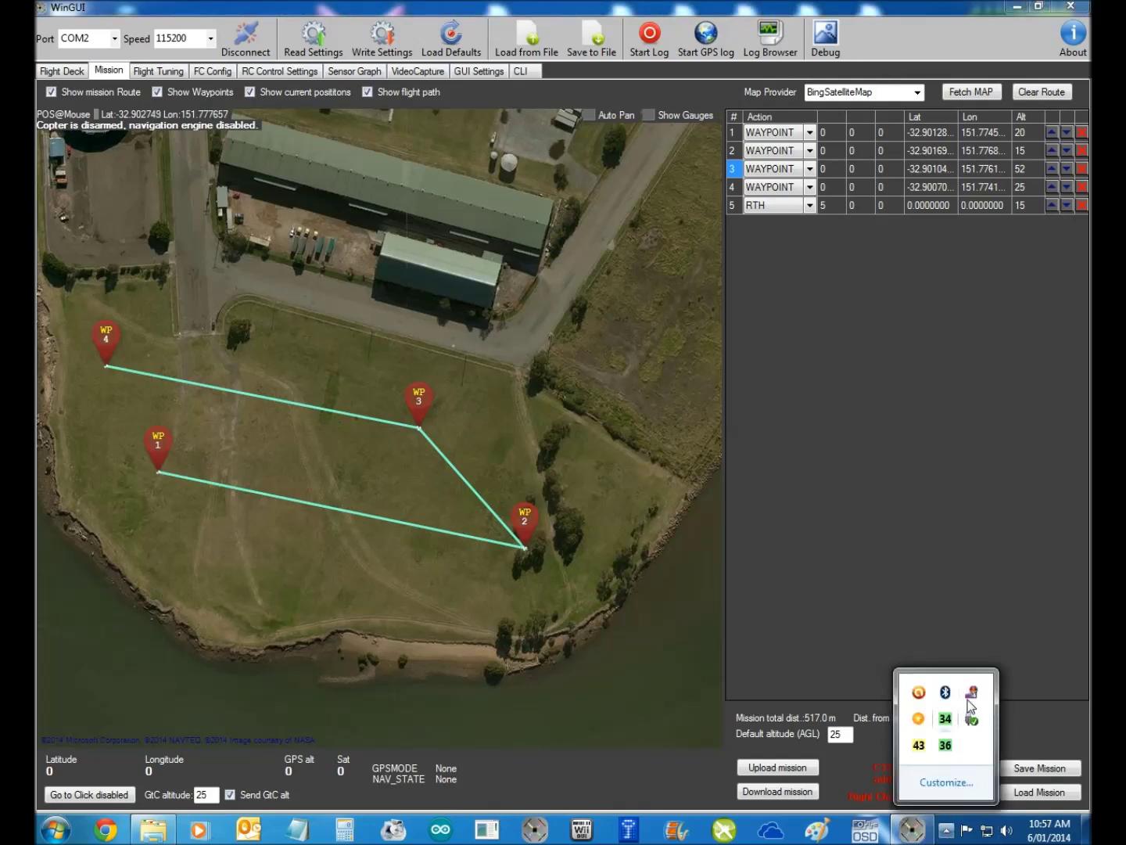
pyautogui.rightClick(973, 695)
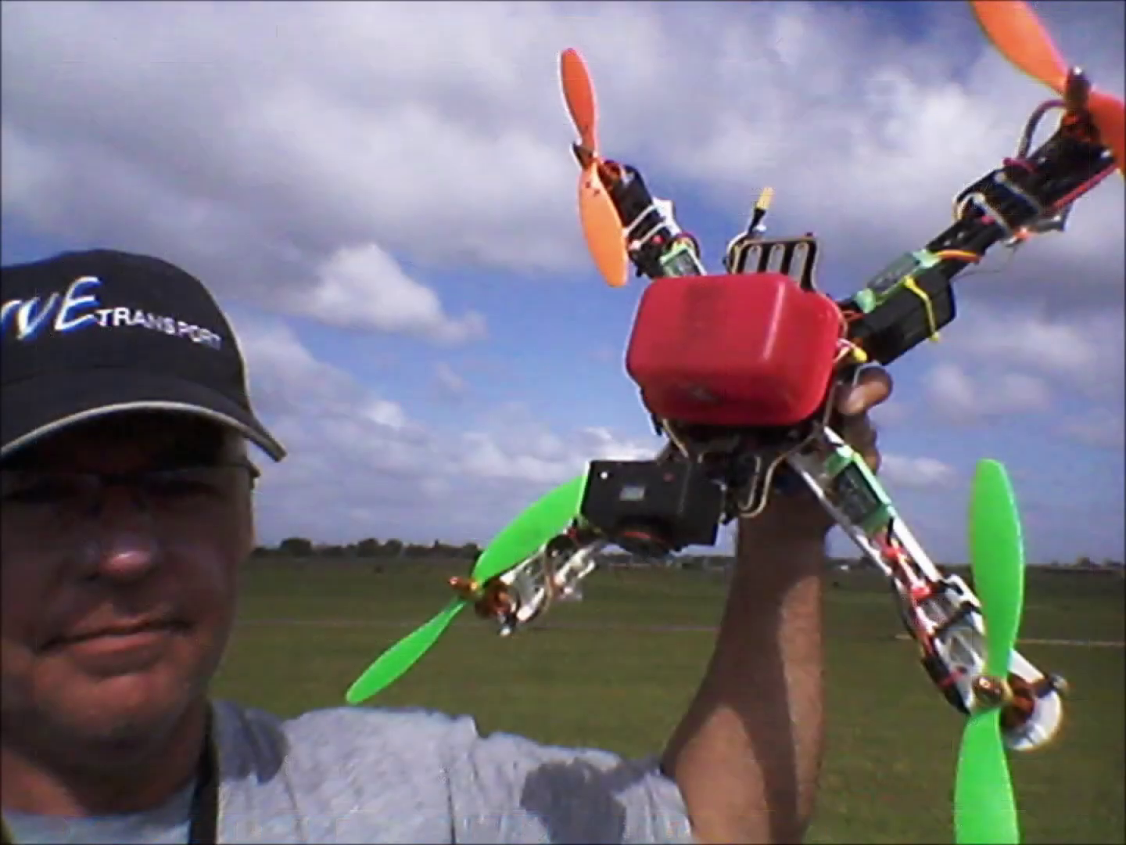